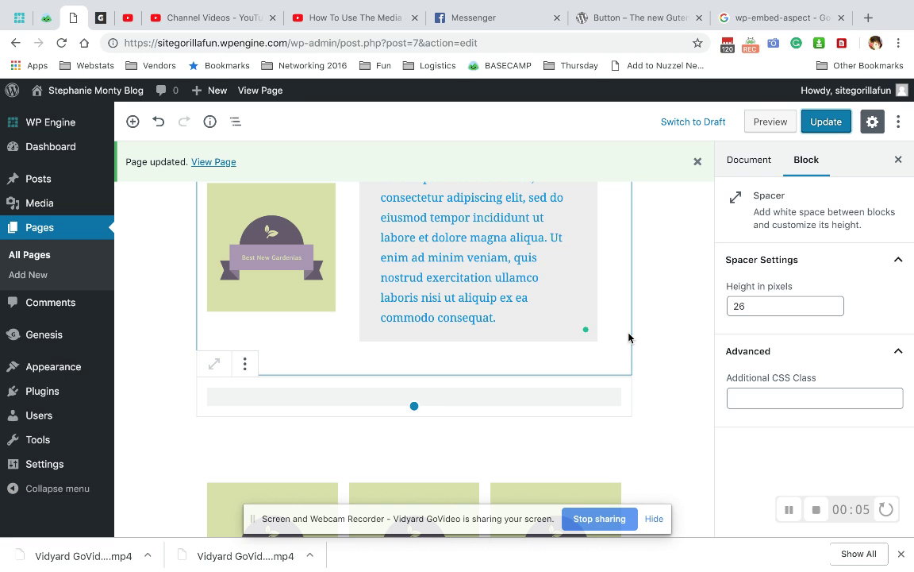
- Add a Video block directly below the 26-pixel spacer that follows the Media & Text block
scroll(629, 337, up, 3)
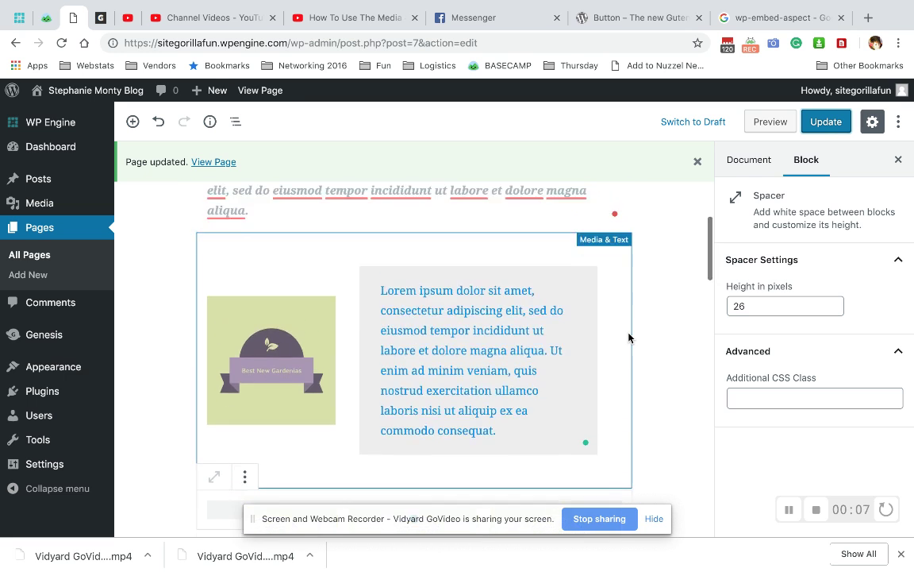
scroll(629, 338, down, 4)
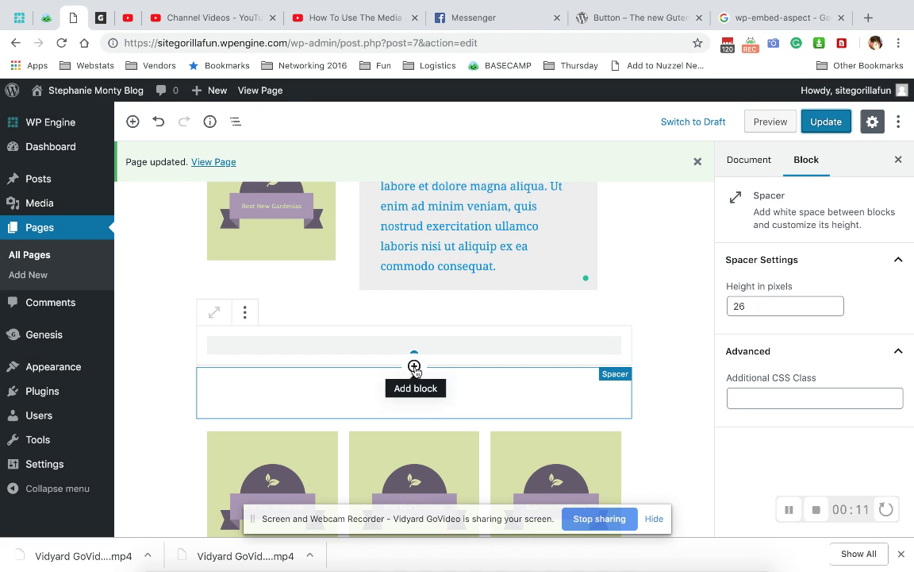
click(413, 367)
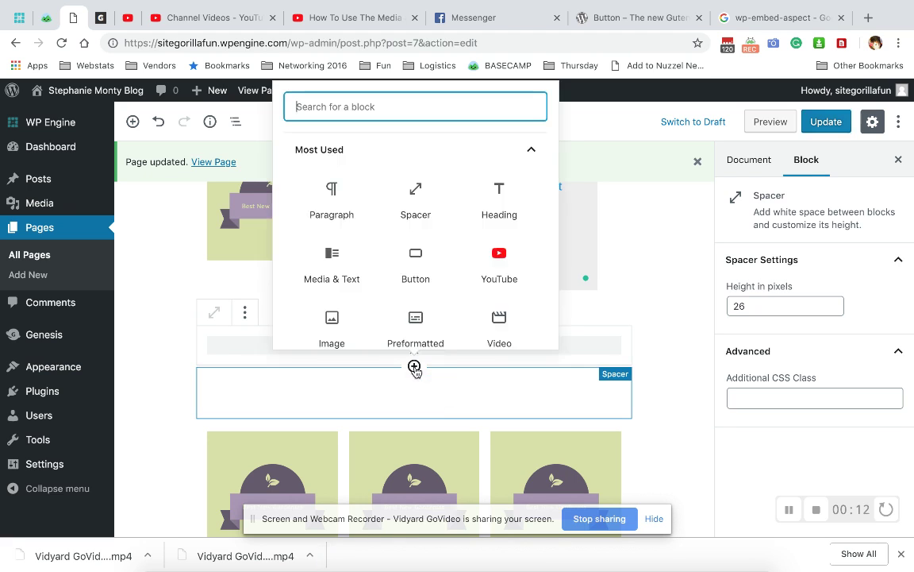
click(499, 321)
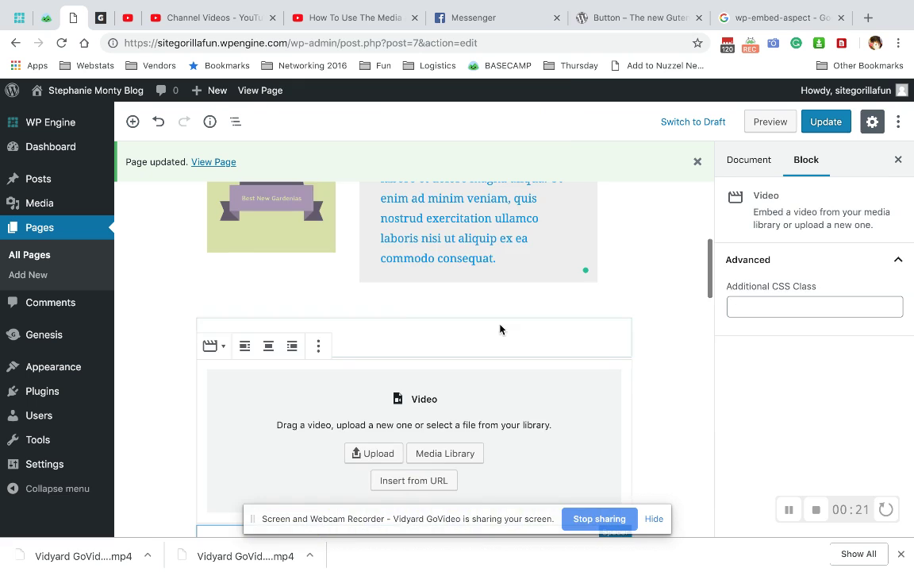
scroll(467, 423, down, 1)
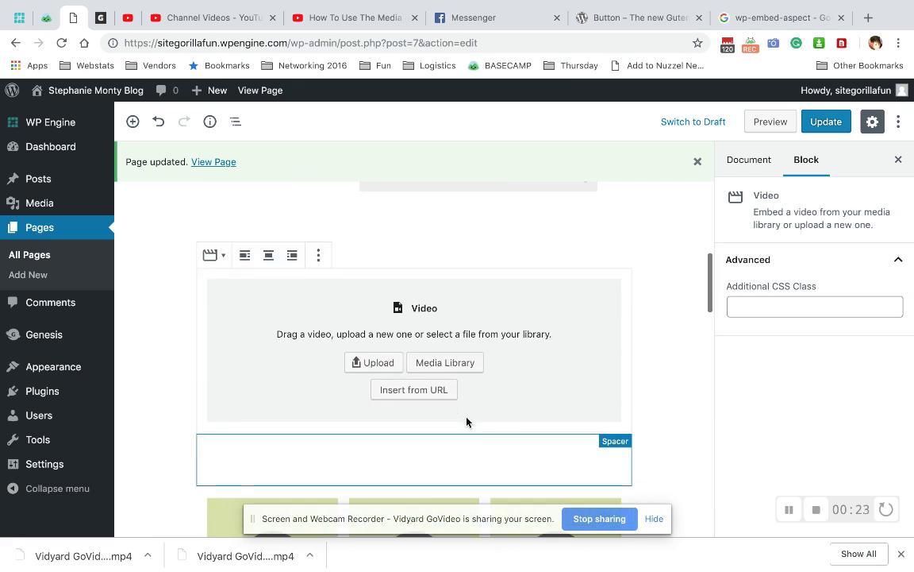
click(426, 397)
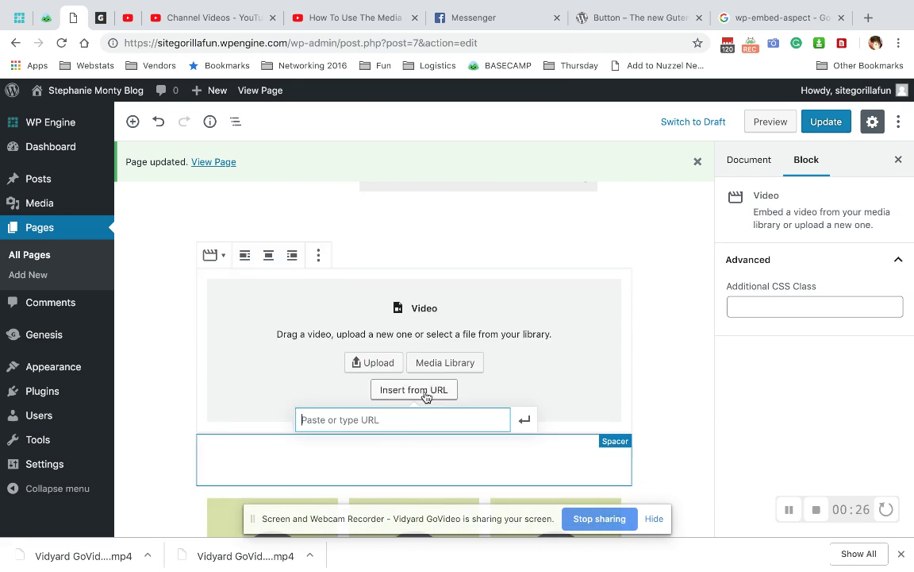
click(350, 24)
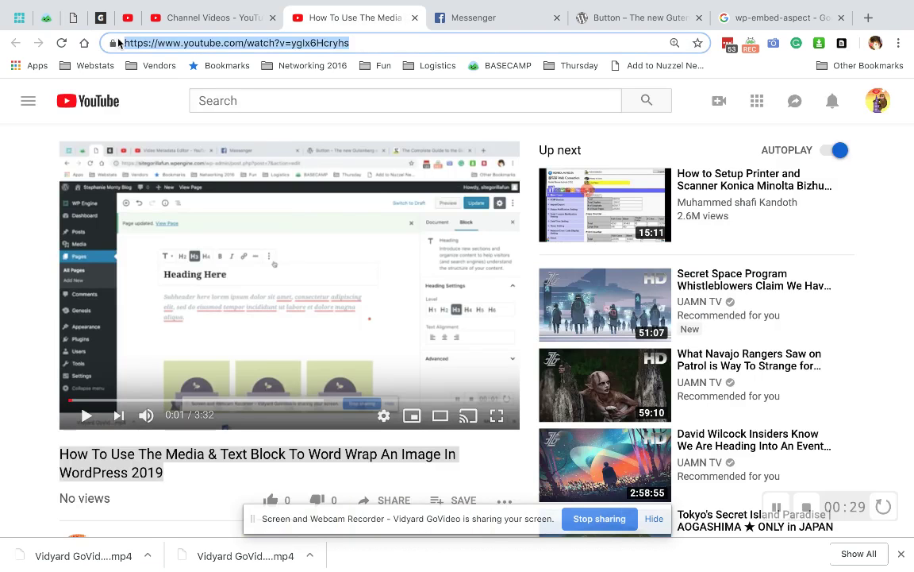
click(72, 16)
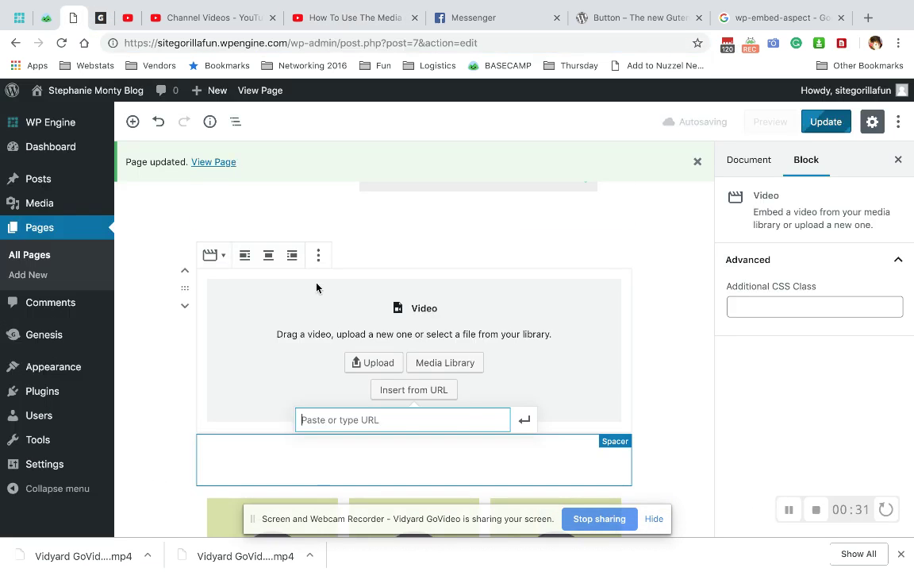
text(https://www.youtube.com/watch?v=yglx6Hcryhs)
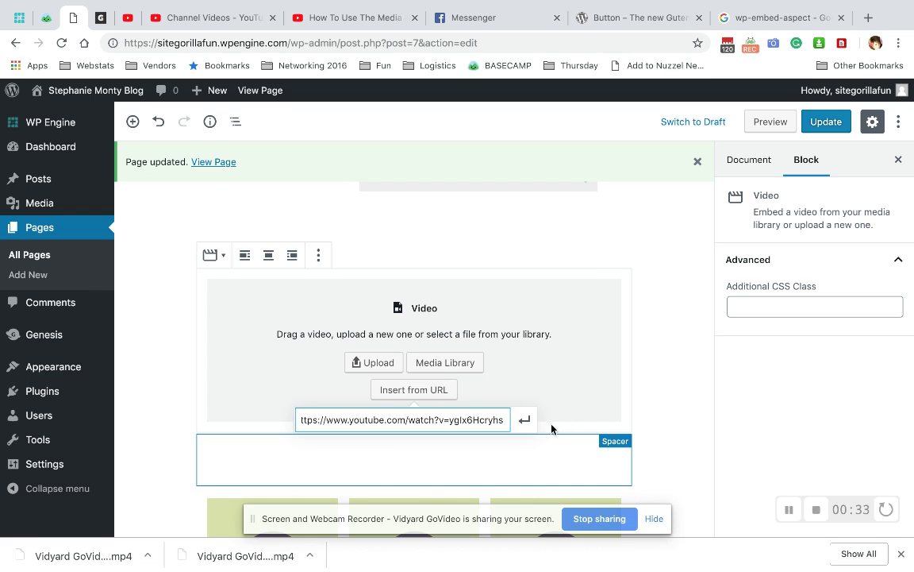
click(525, 419)
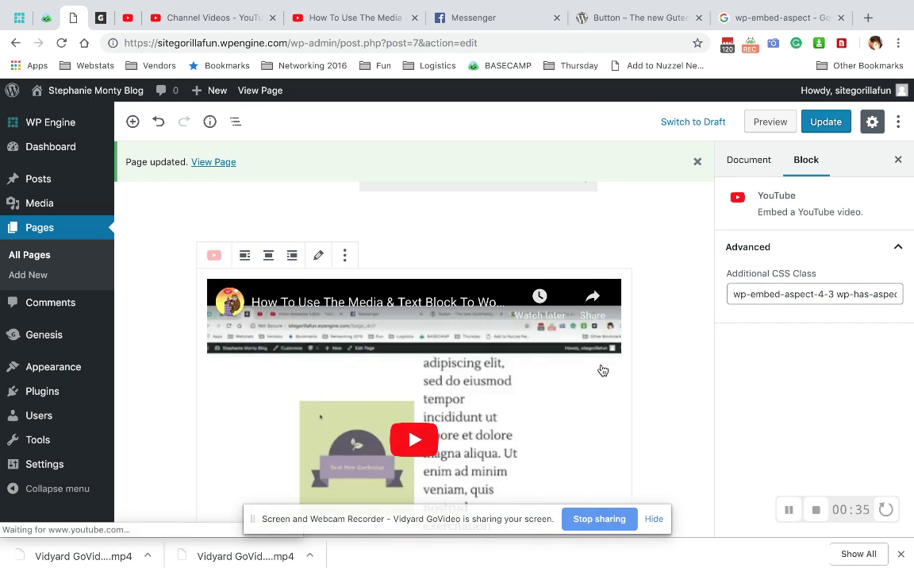
- Update the page, reload its live version and check how the embedded video displays
click(823, 125)
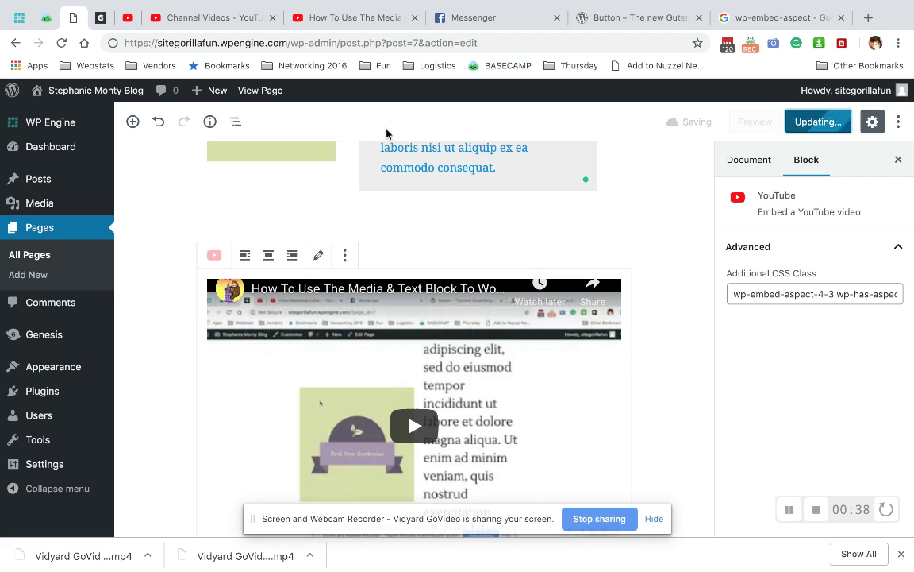
click(101, 19)
click(61, 43)
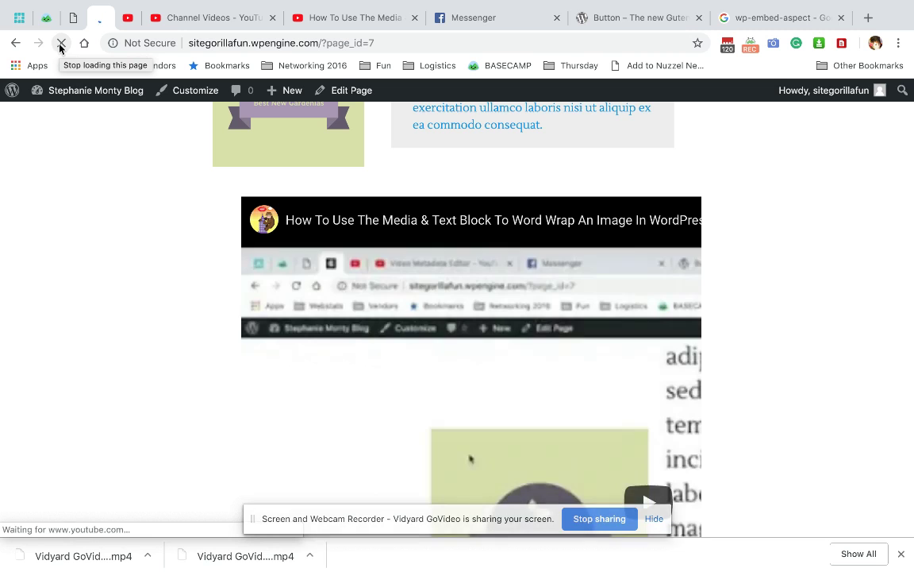
scroll(204, 304, down, 5)
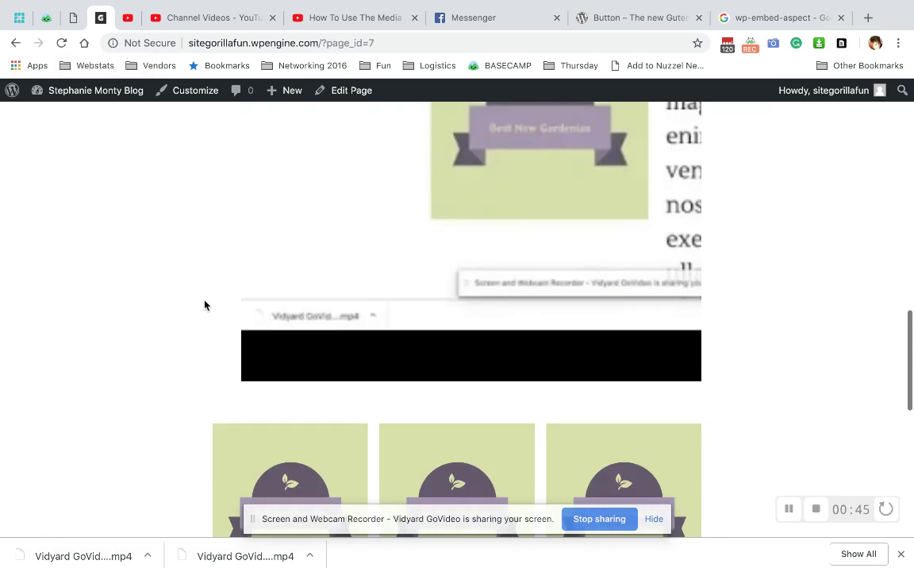
scroll(204, 305, up, 3)
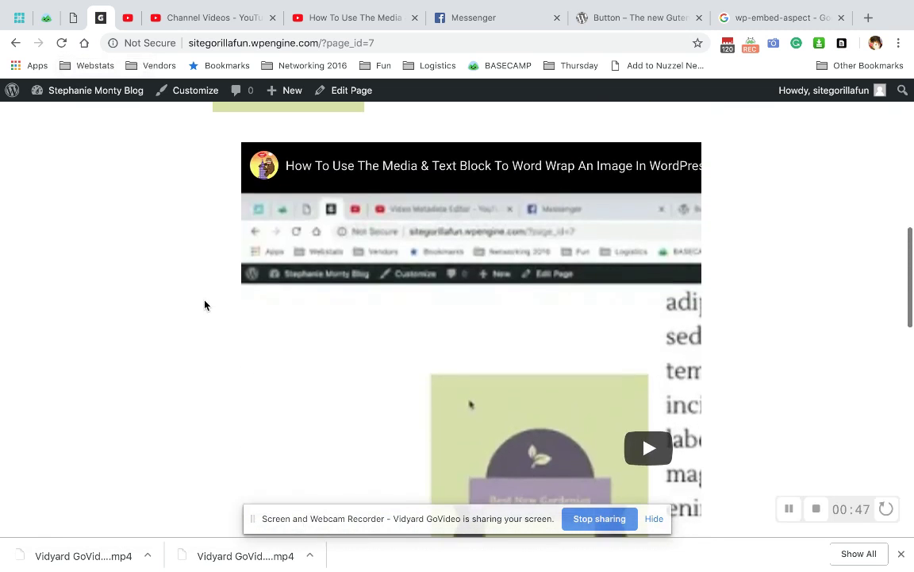
scroll(204, 304, down, 3)
scroll(204, 305, up, 4)
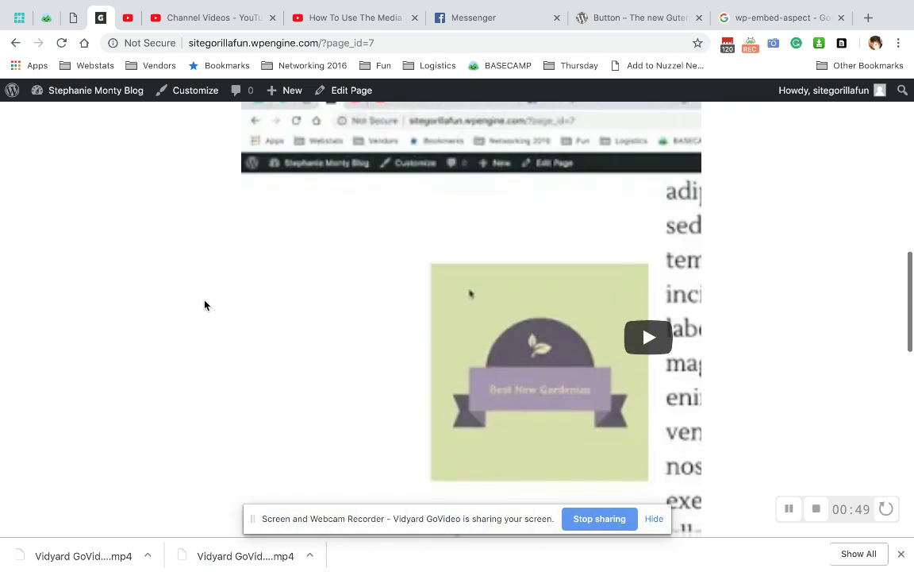
scroll(204, 304, up, 1)
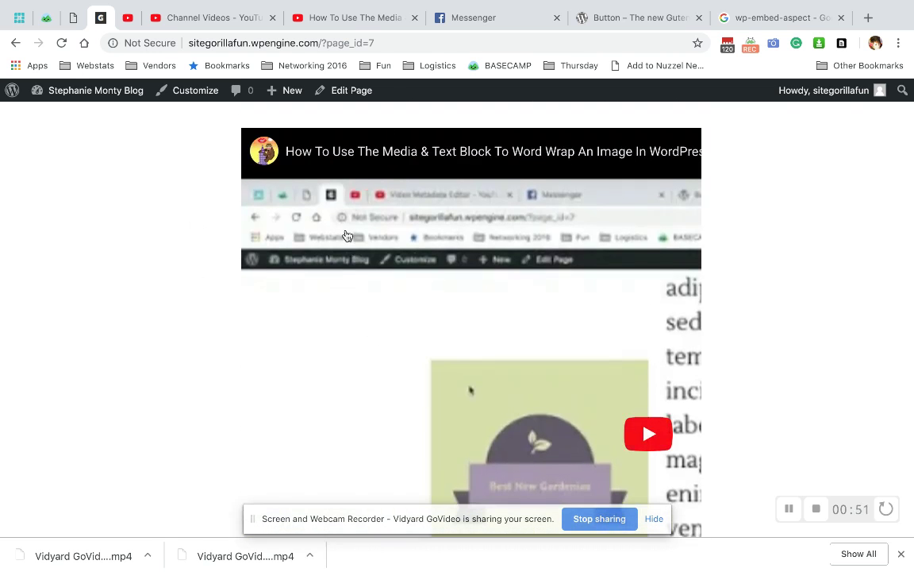
- Switch the site's active theme to Twenty Fifteen
click(73, 23)
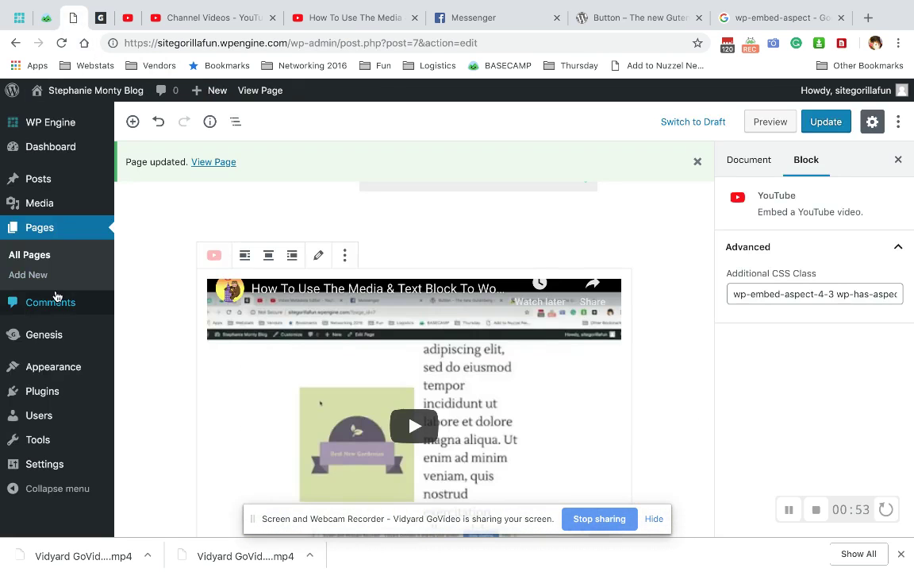
mouse_move(49, 366)
click(133, 344)
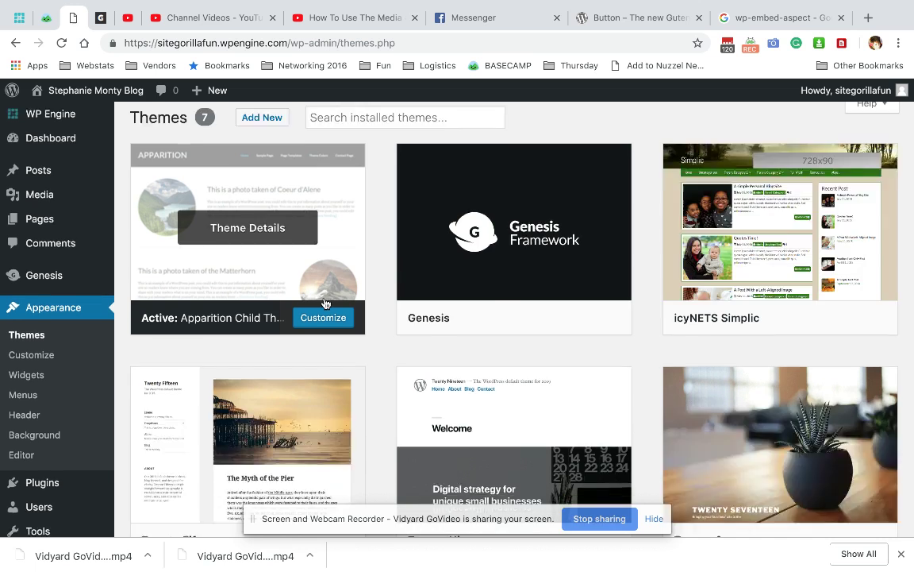
scroll(274, 286, down, 2)
click(269, 313)
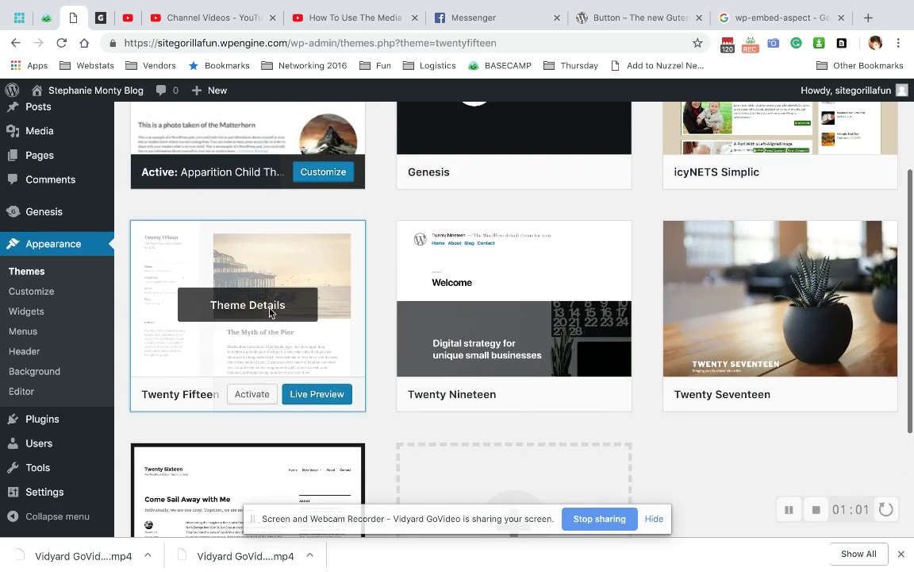
scroll(528, 239, down, 1)
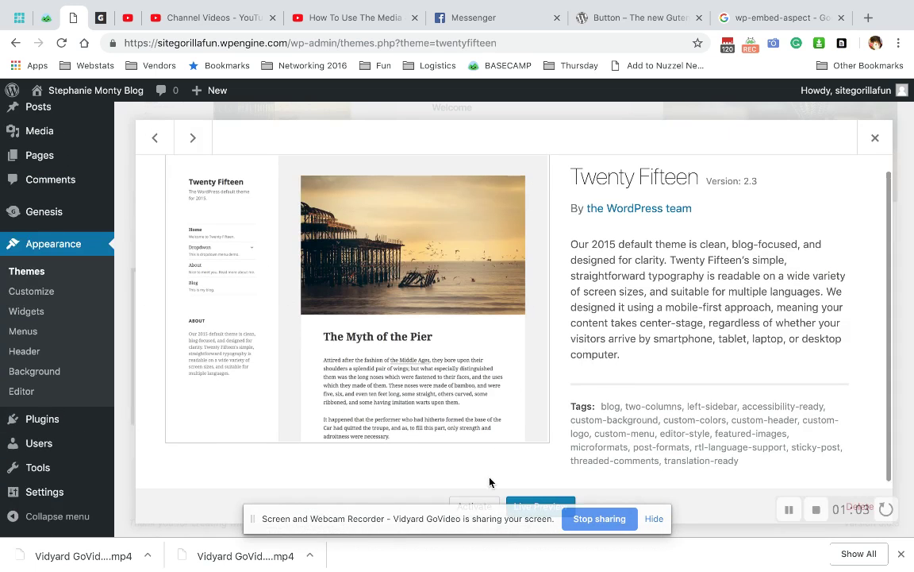
click(475, 505)
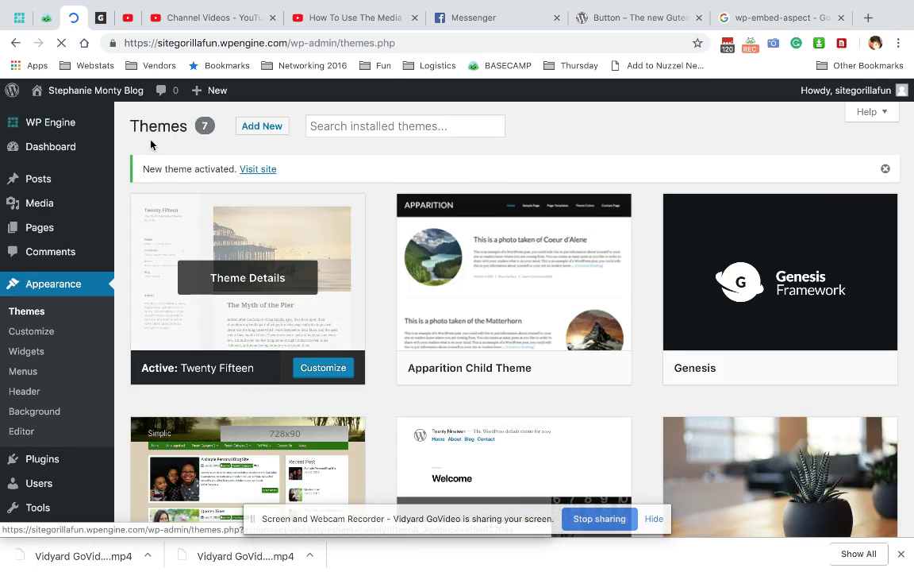
- Reload the live page and examine how the embedded video fits the content area under the Twenty Fifteen theme
click(99, 18)
click(61, 43)
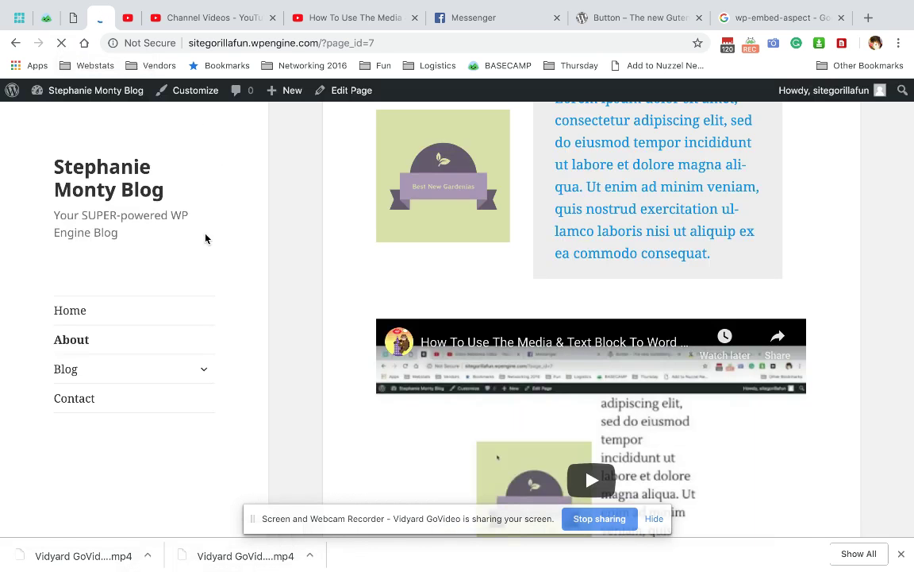
scroll(311, 204, down, 3)
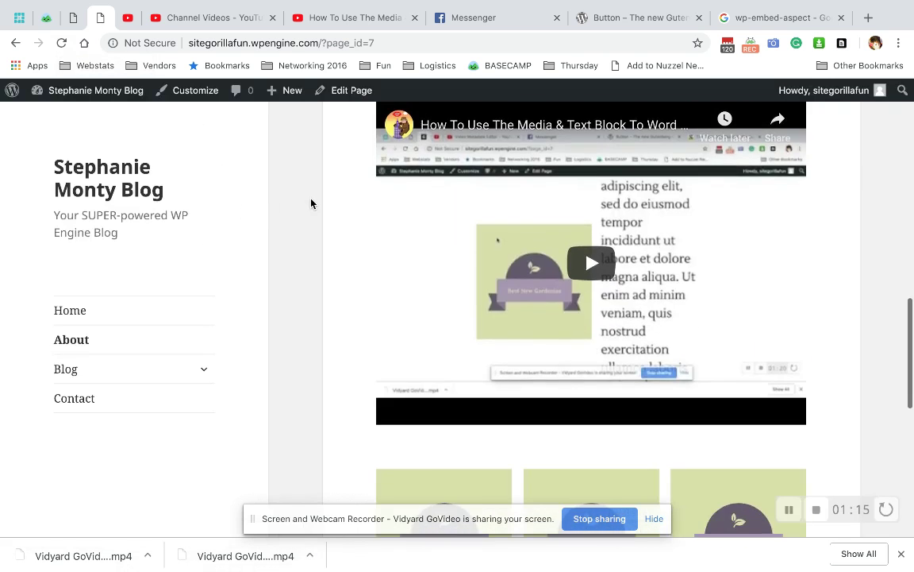
scroll(429, 304, up, 1)
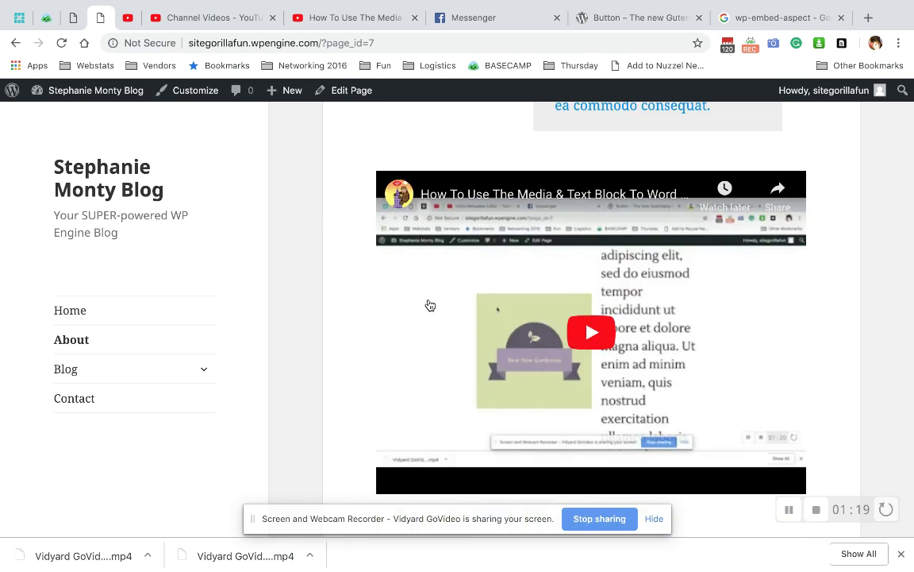
scroll(429, 305, down, 1)
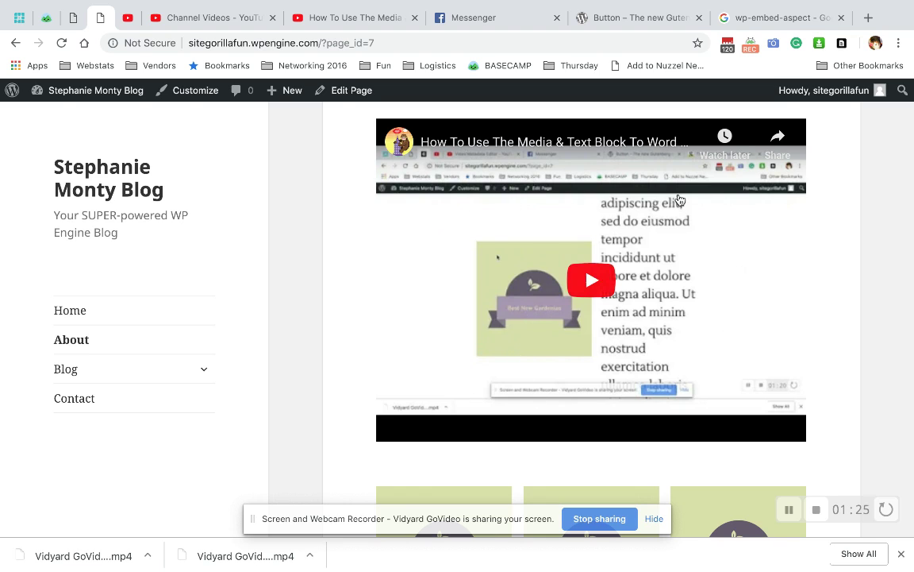
scroll(477, 349, up, 3)
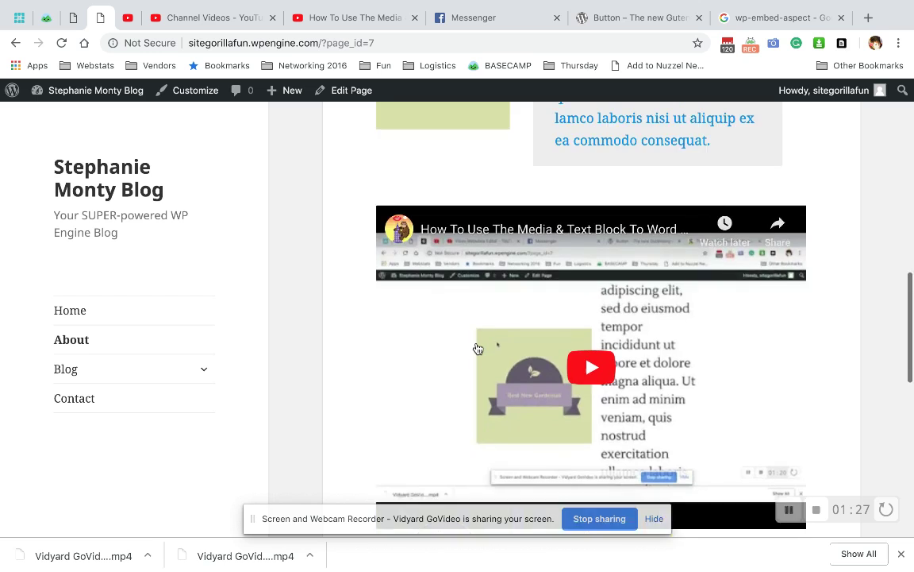
scroll(475, 349, down, 4)
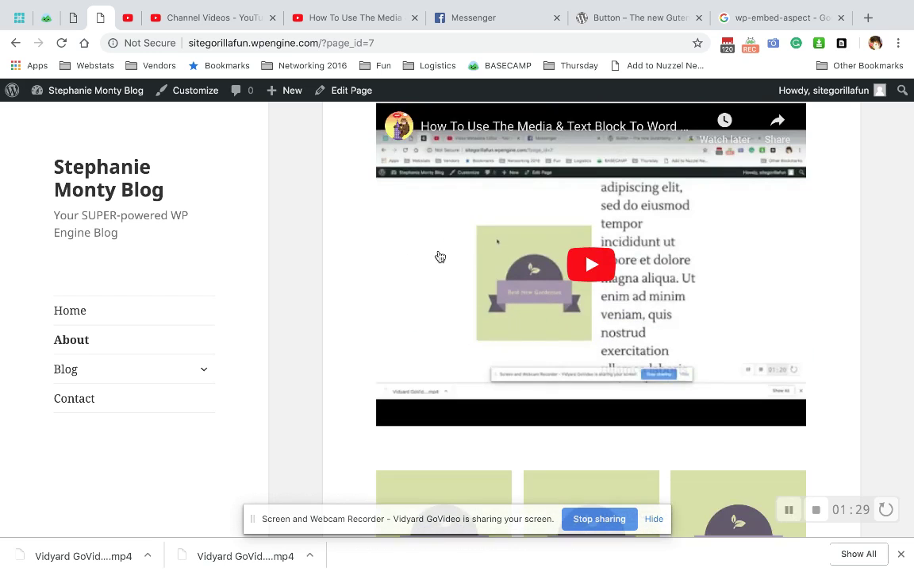
- Reactivate the Apparition Child Theme and reload the live page to check the embedded video
click(72, 17)
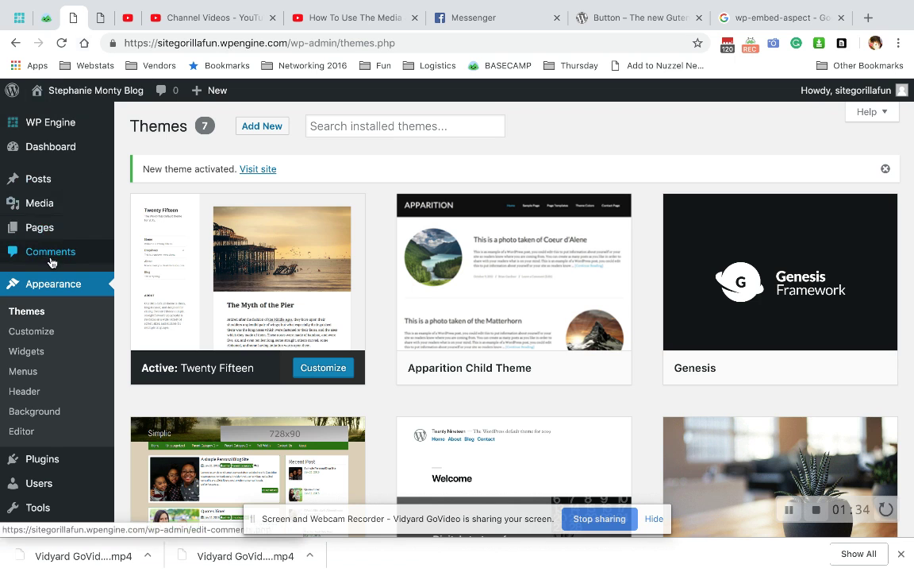
scroll(454, 297, down, 1)
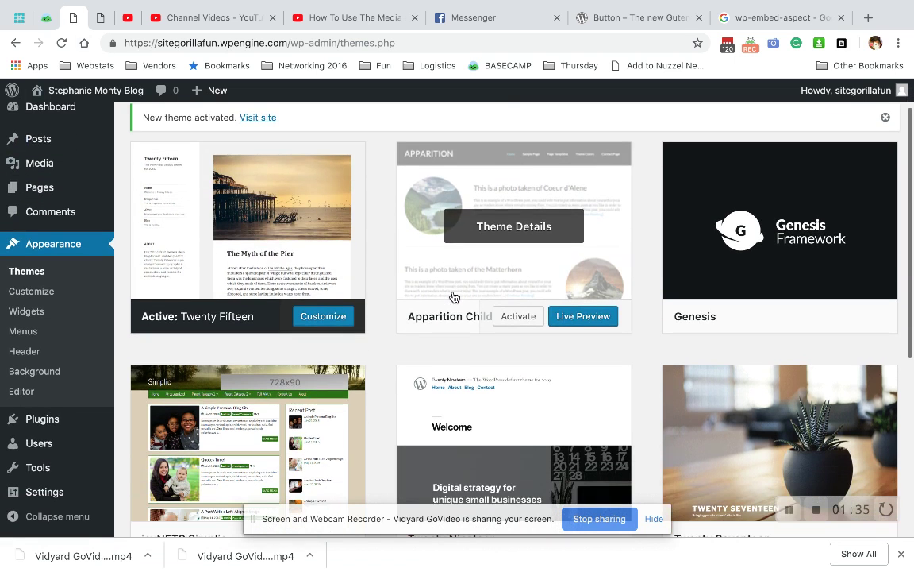
click(518, 317)
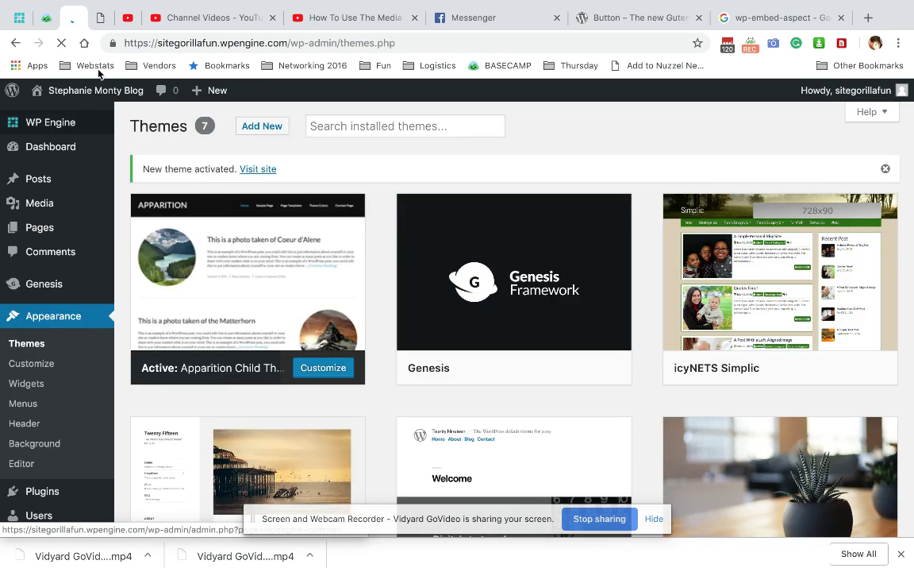
click(99, 22)
click(61, 43)
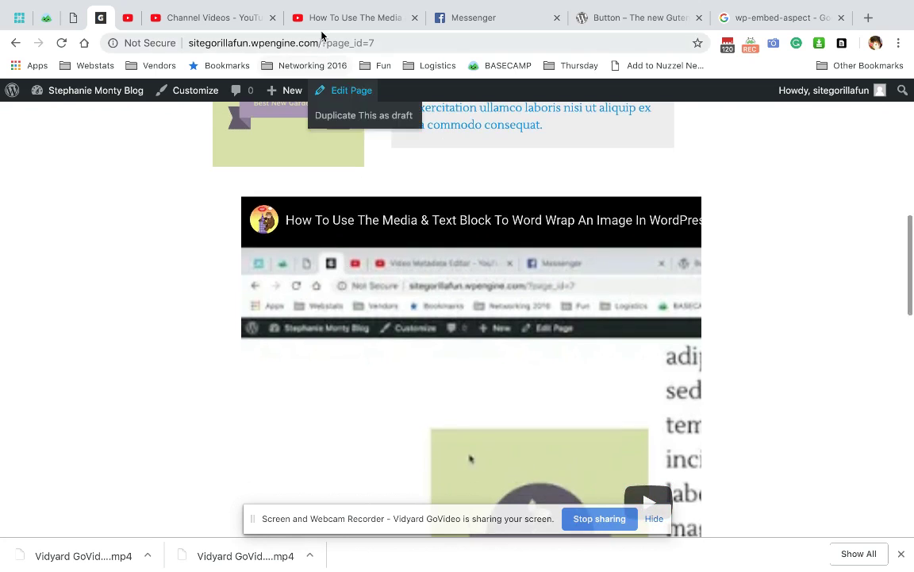
- Copy the iframe embed code of the "How To Use The Media & Text Block" video from YouTube's sharing options
click(323, 28)
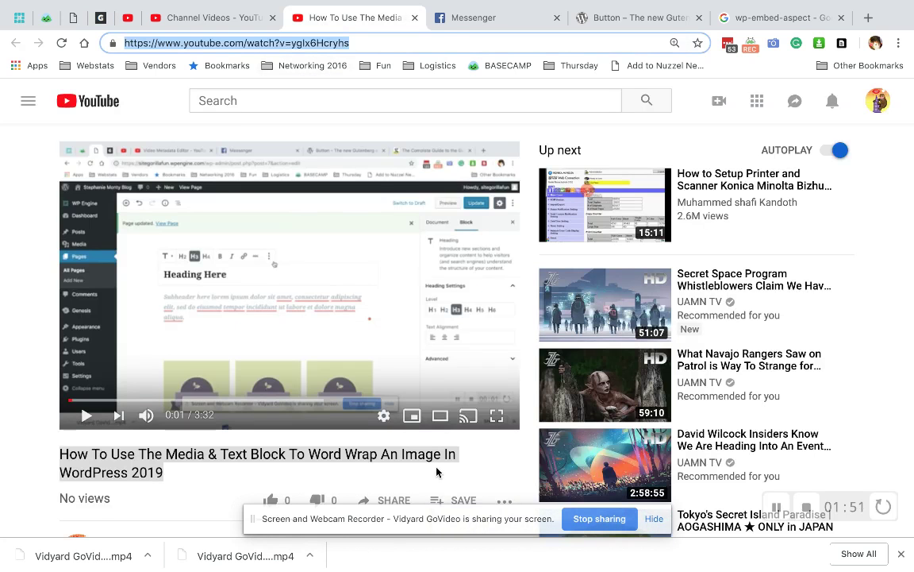
scroll(437, 473, down, 3)
click(398, 390)
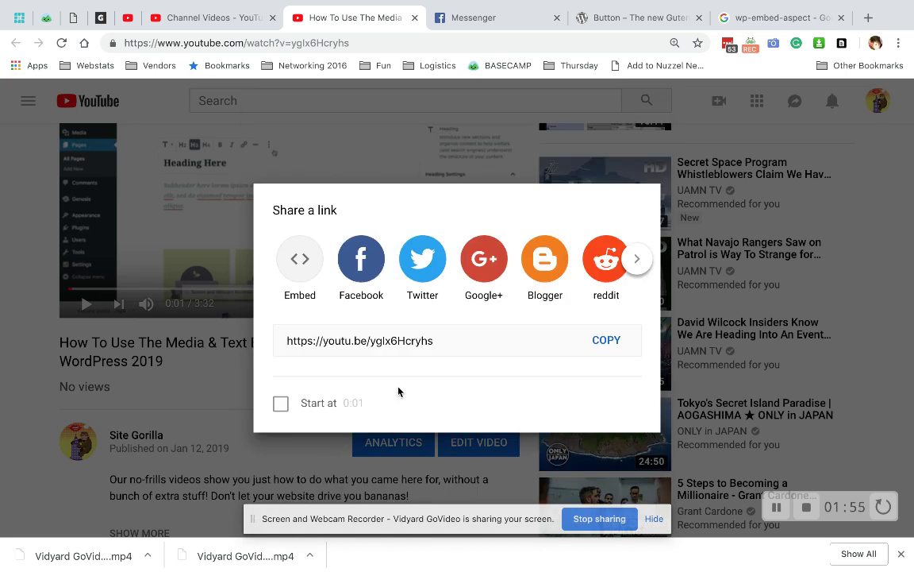
click(305, 270)
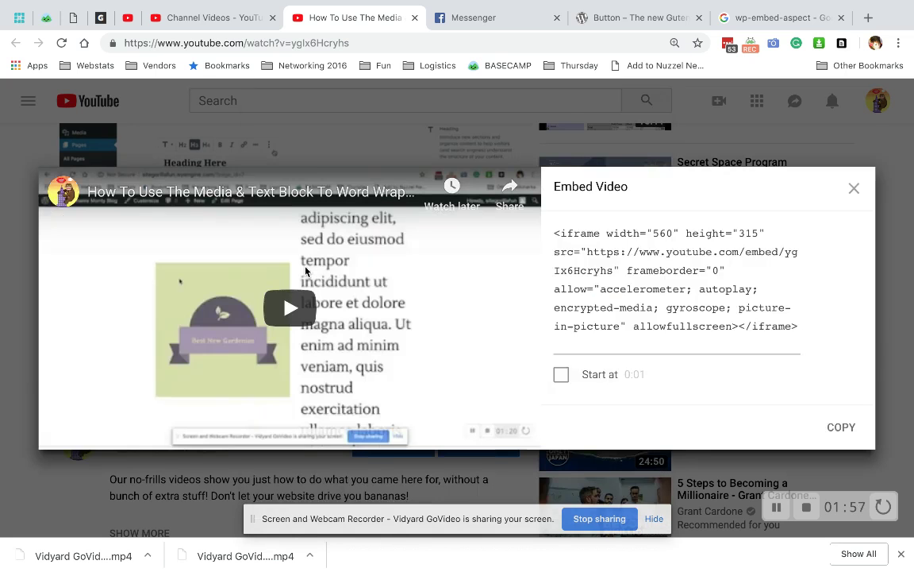
click(622, 288)
key(ctrl+c)
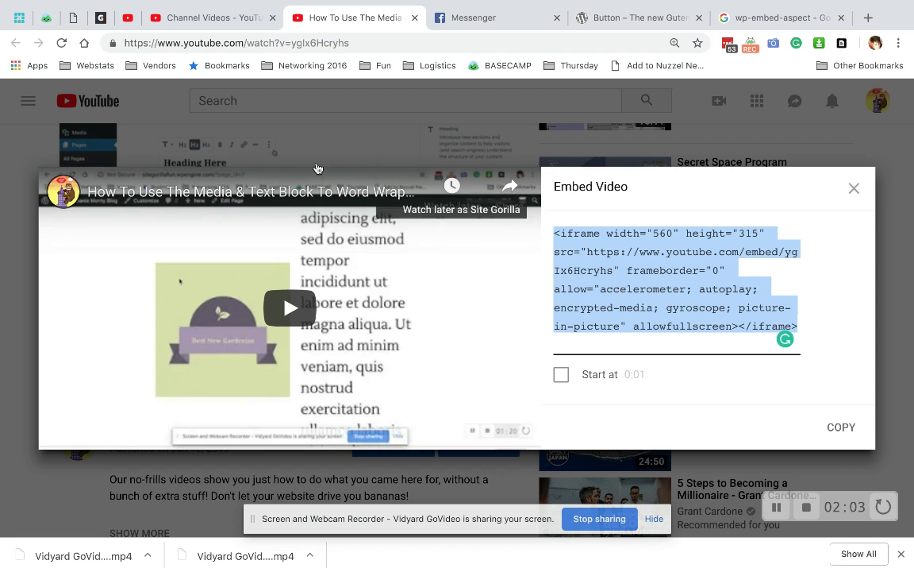
- Switch back to the WordPress admin and open the About page from the site's pages for editing
click(76, 24)
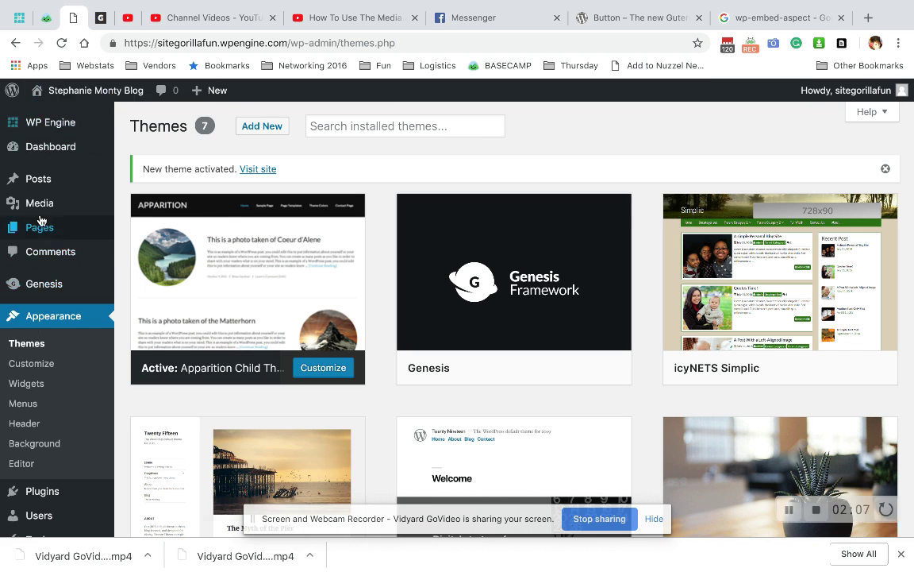
mouse_move(110, 228)
click(144, 229)
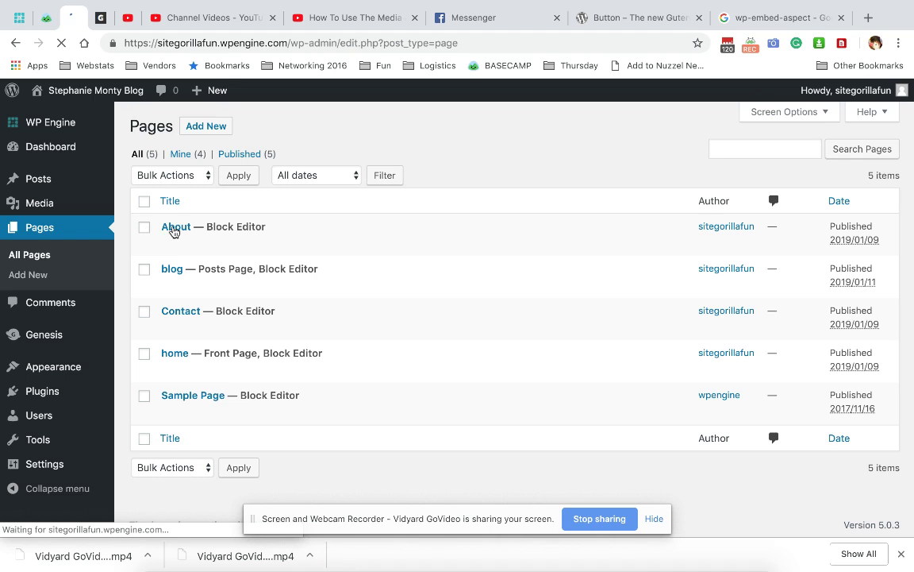
click(174, 230)
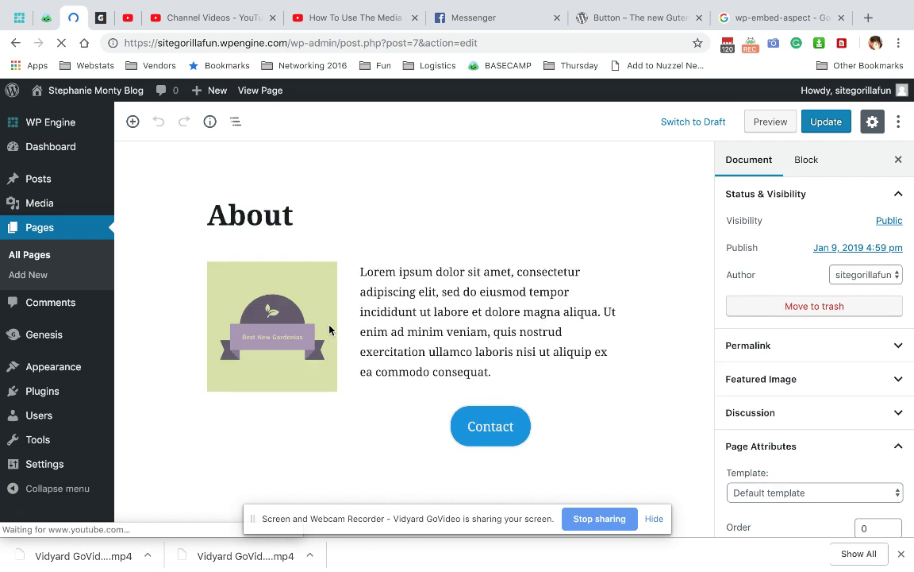
- Insert a Custom HTML block directly above the existing YouTube video block on the About page
scroll(329, 330, down, 5)
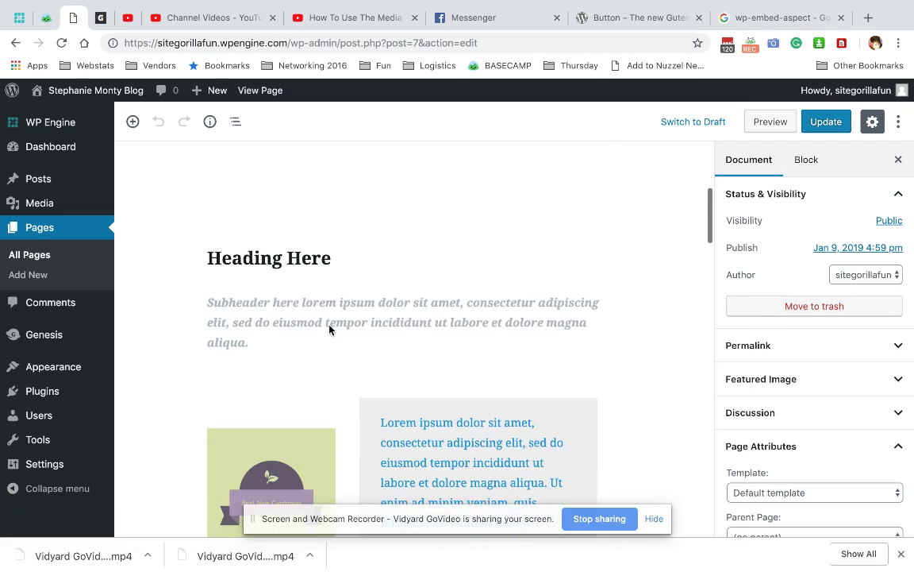
scroll(330, 329, down, 5)
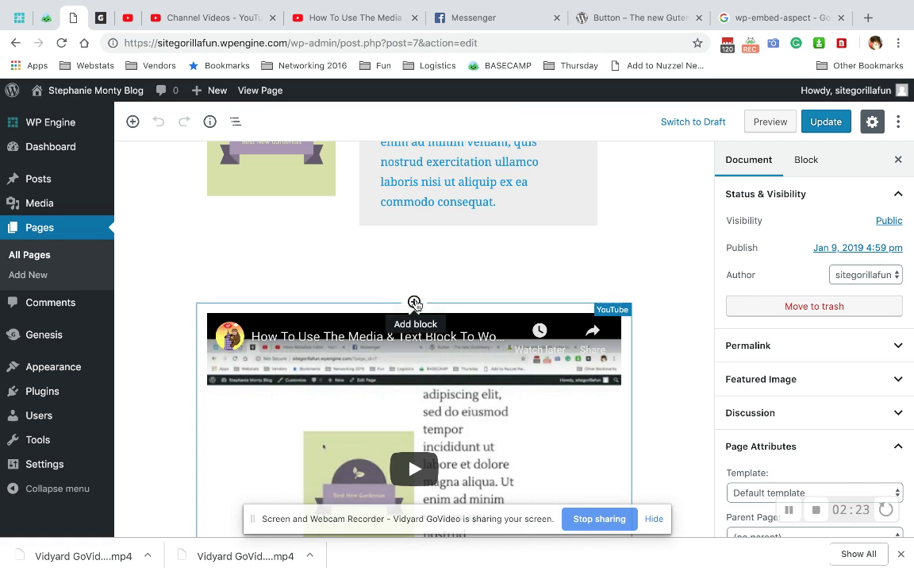
click(414, 303)
scroll(393, 401, down, 3)
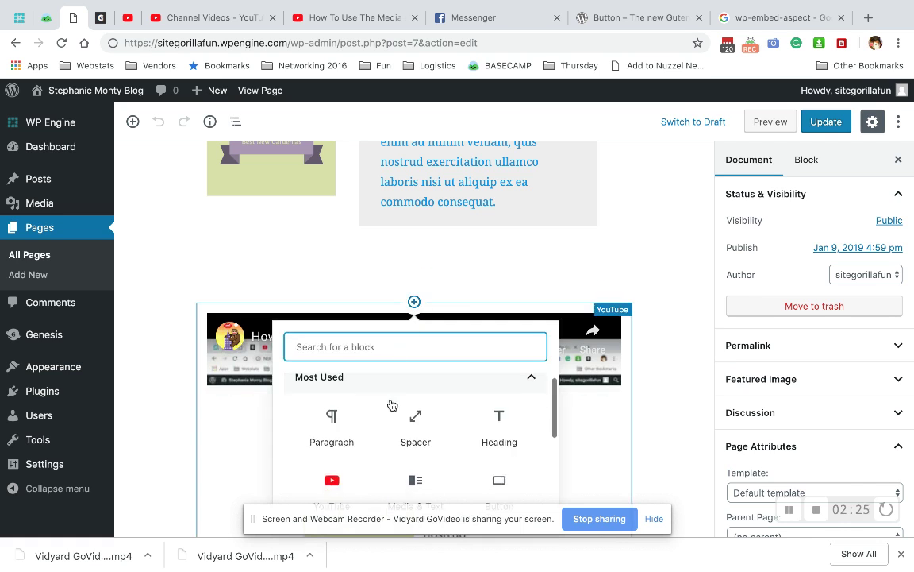
scroll(392, 405, down, 4)
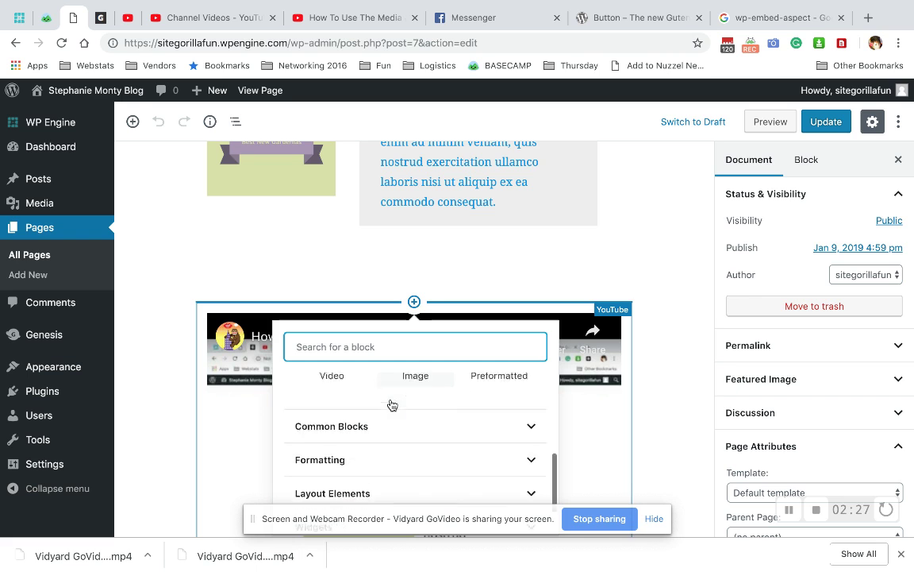
text(cus)
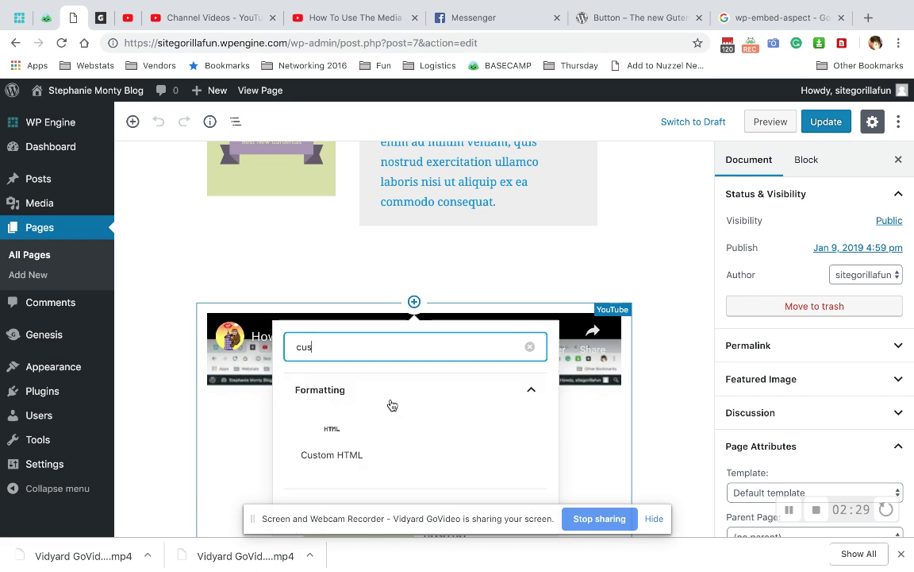
click(332, 445)
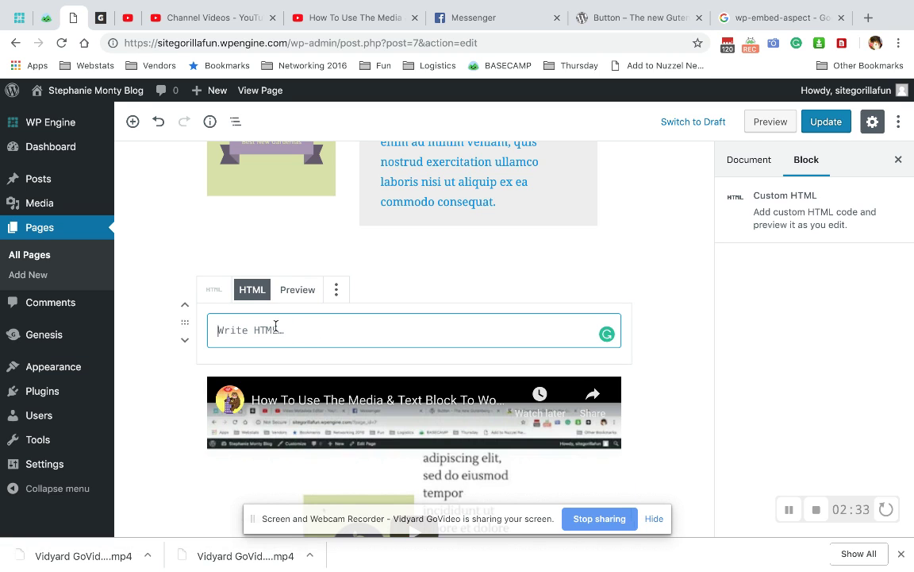
- Paste the copied YouTube iframe embed code into the Custom HTML block and update the page
key(ctrl+v)
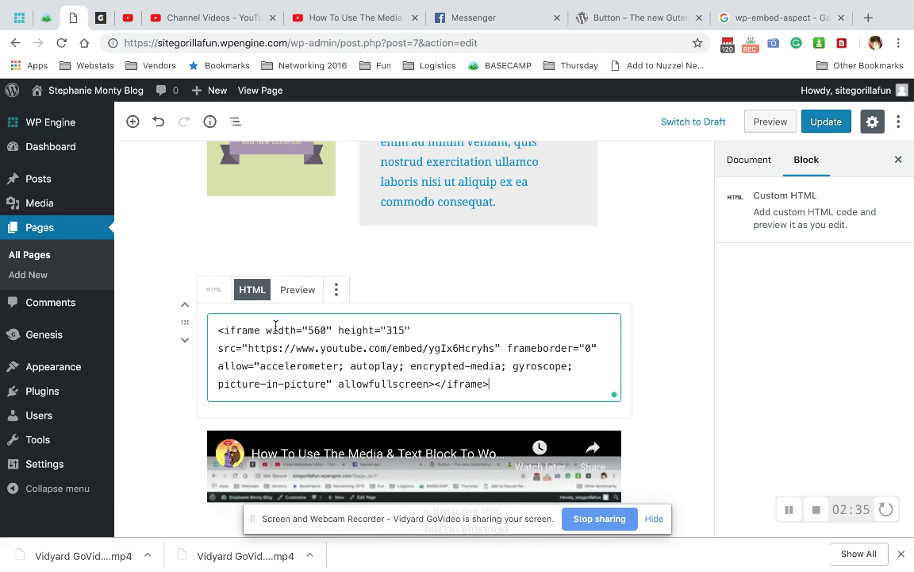
click(826, 122)
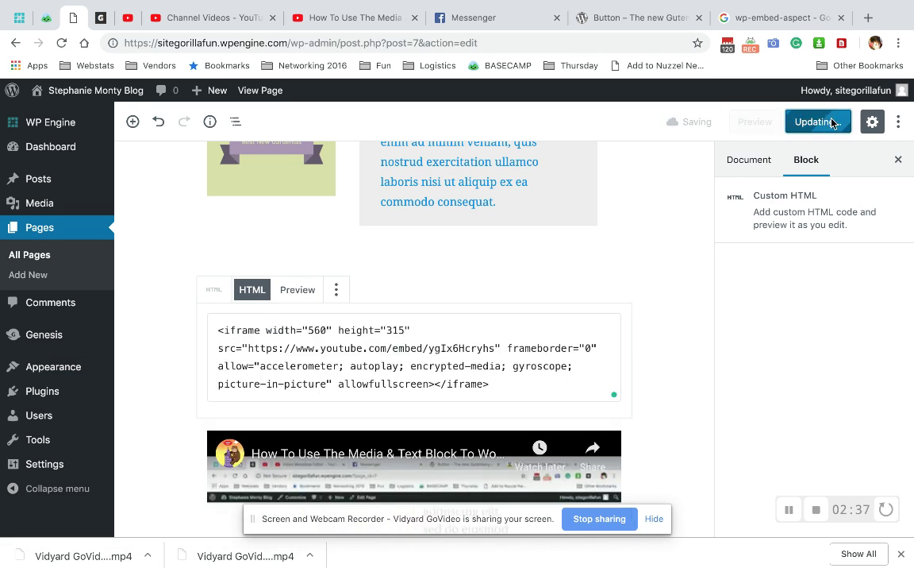
- Reload the live page and compare the iframe-embedded video with the YouTube block video below it
click(99, 19)
click(61, 43)
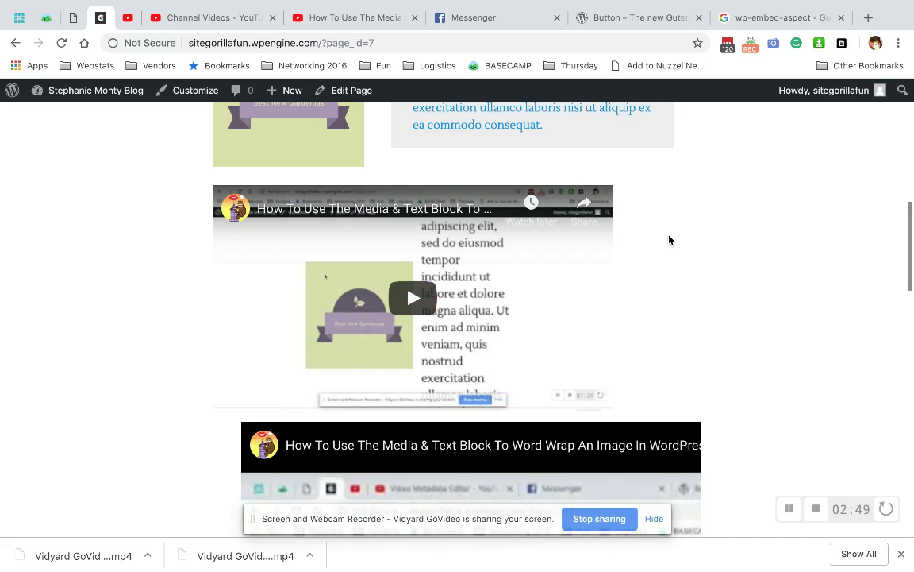
scroll(669, 239, down, 1)
scroll(669, 239, down, 10)
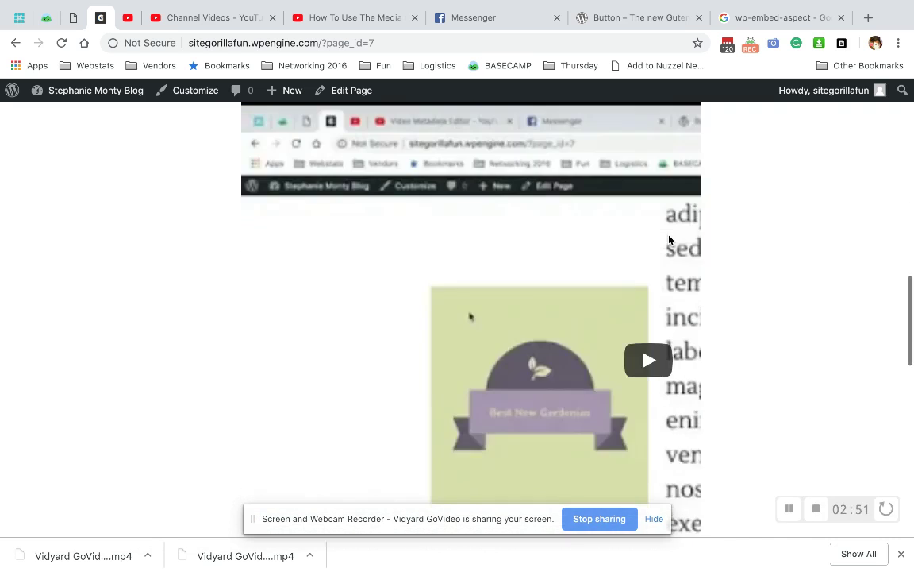
scroll(669, 239, up, 7)
scroll(670, 239, up, 5)
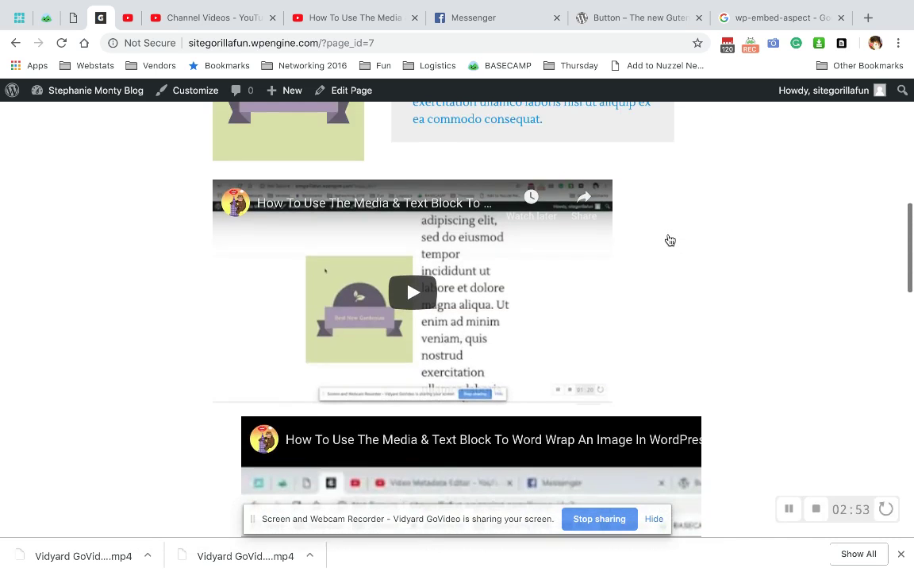